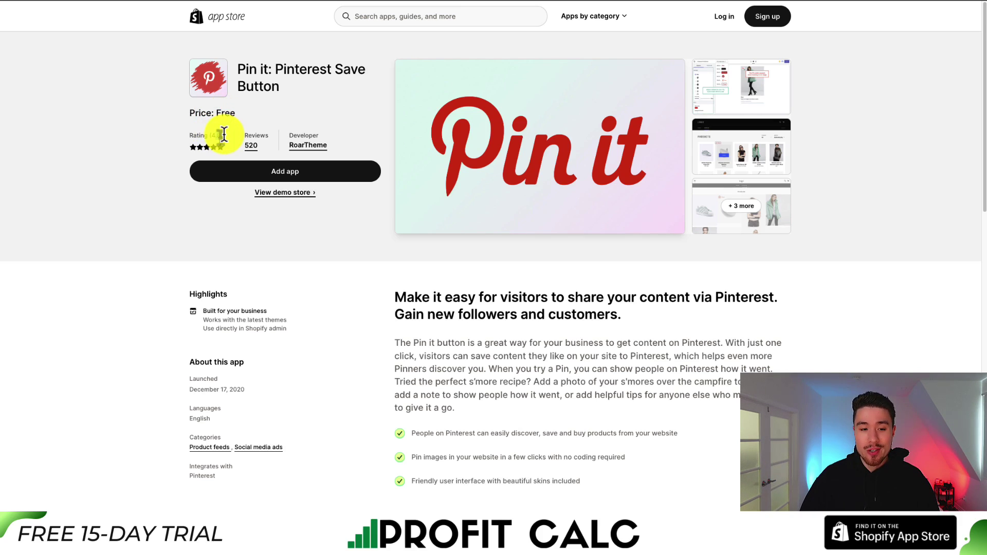
Step: Add and install the Pin it: Pinterest Save Button app, then open its Pin It button settings
double_click(223, 135)
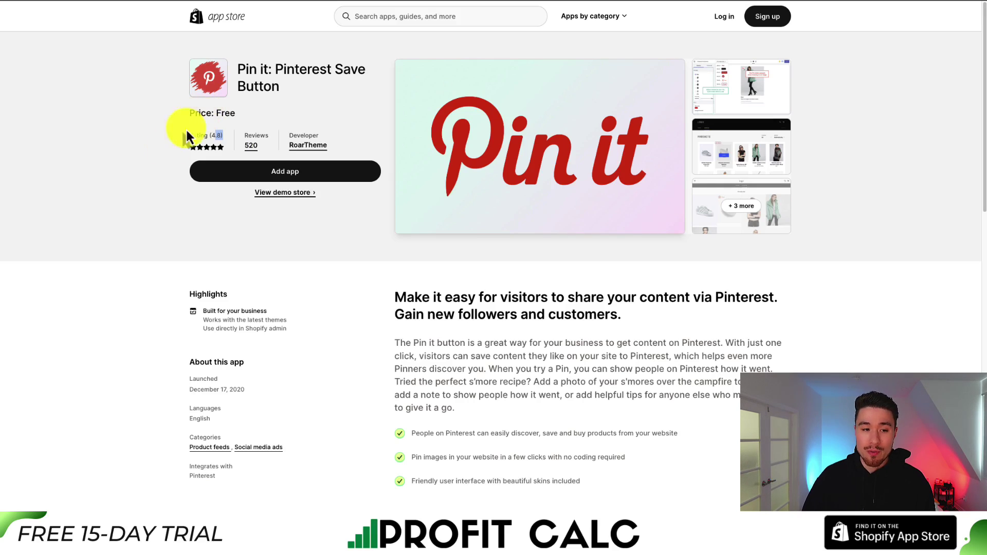
click(142, 147)
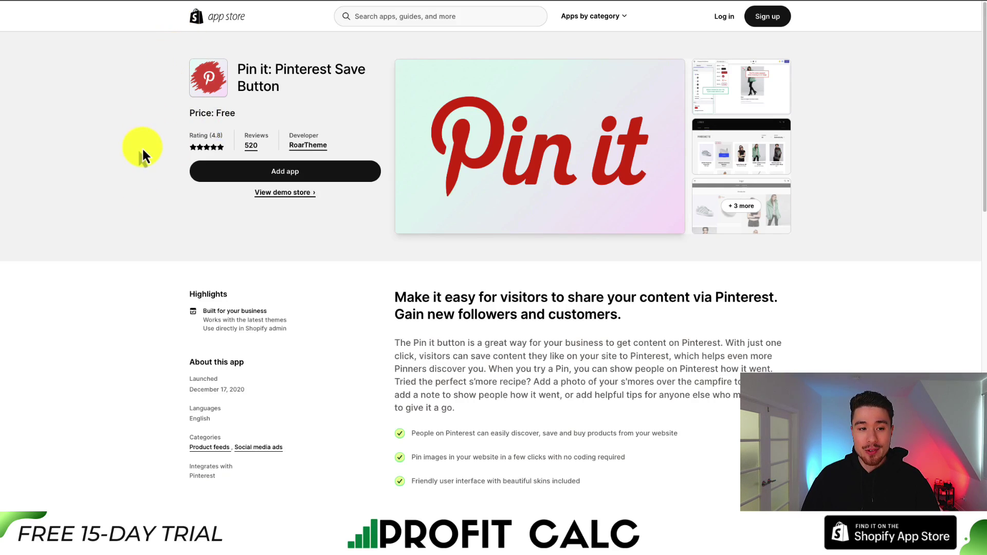
click(243, 178)
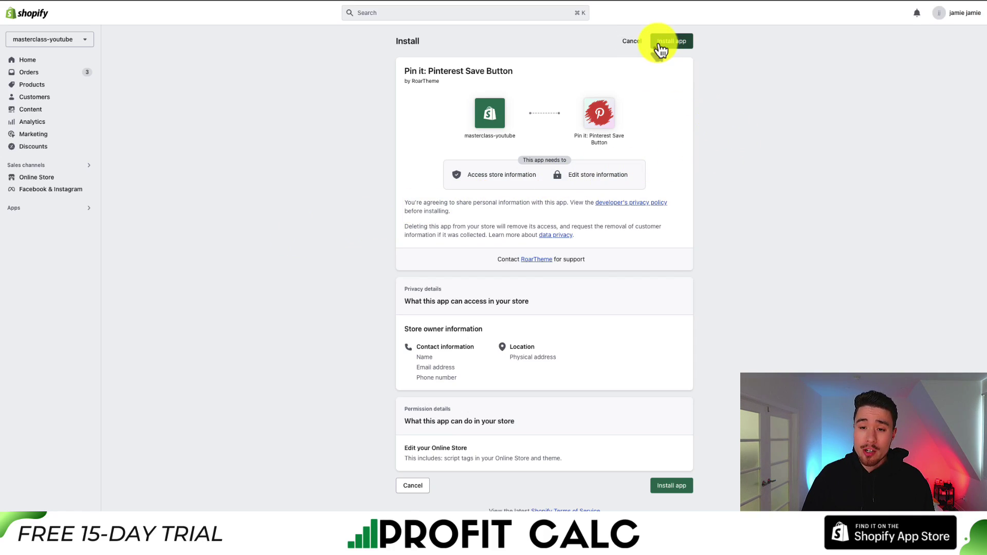
click(664, 42)
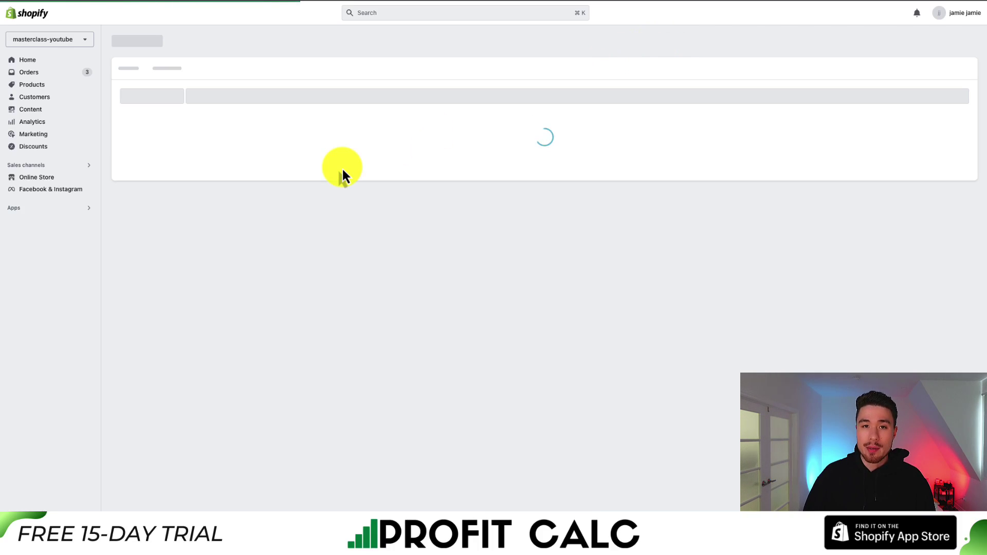
scroll(835, 229, down, 1)
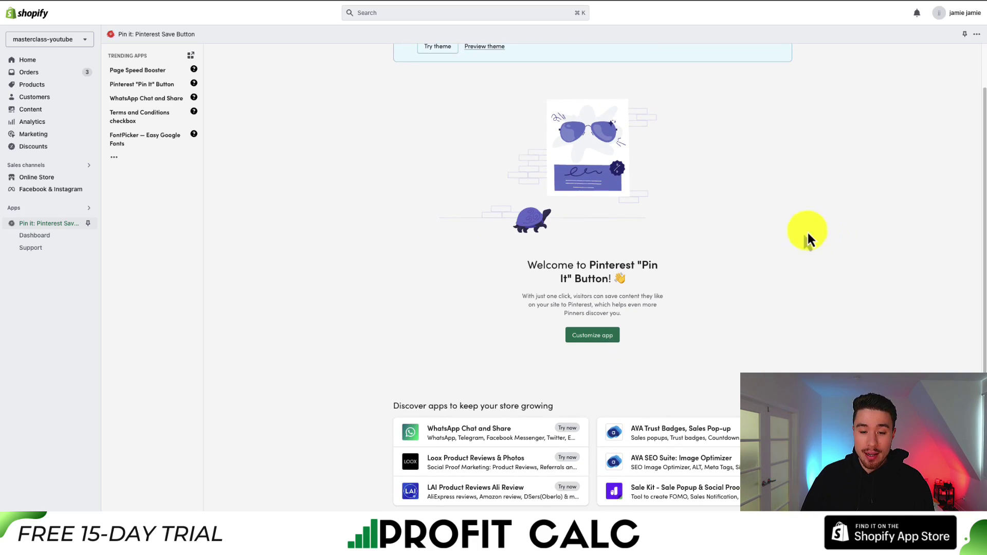
drag(552, 266, 595, 280)
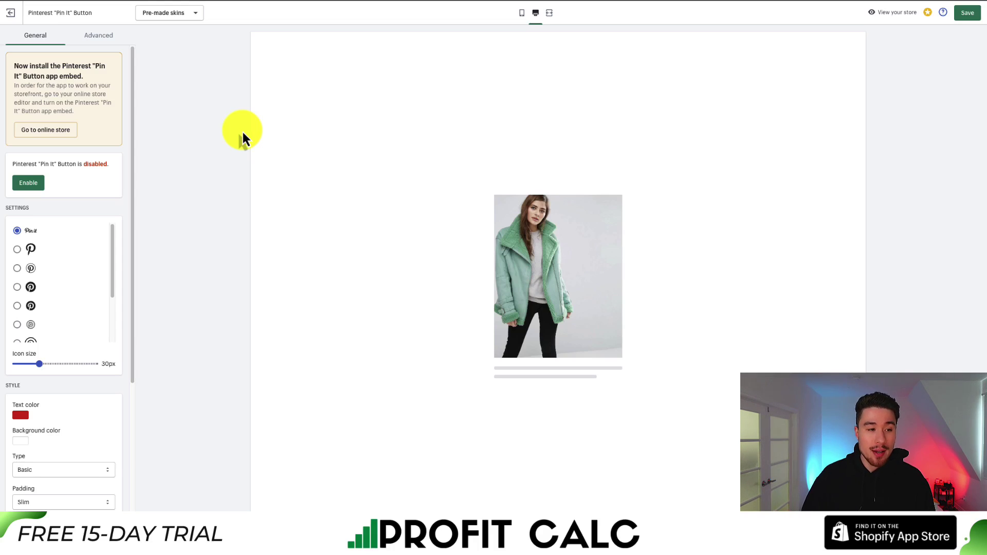
Step: Enable the Pin It button, advance the setup checklist, and go to the Online Store theme editor
click(29, 184)
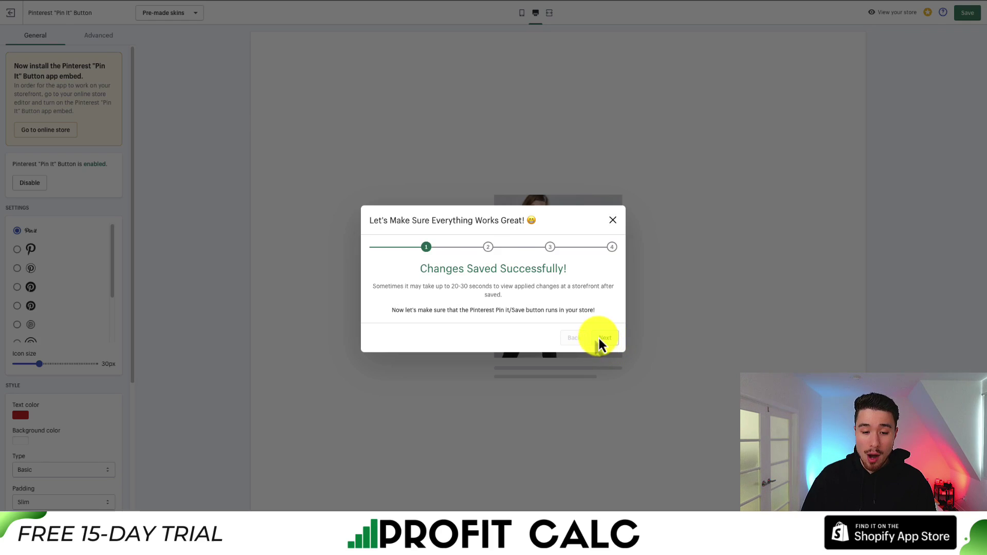
click(599, 340)
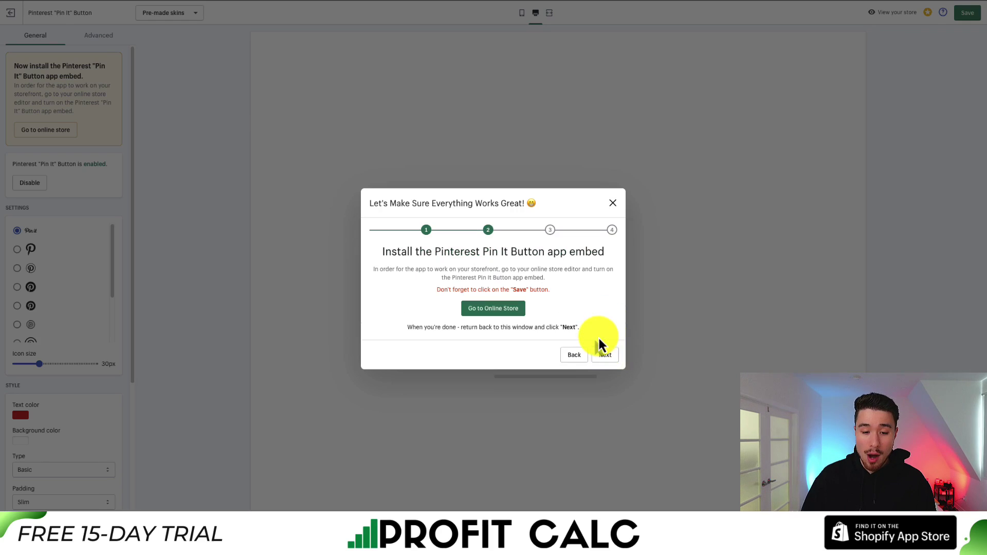
click(470, 310)
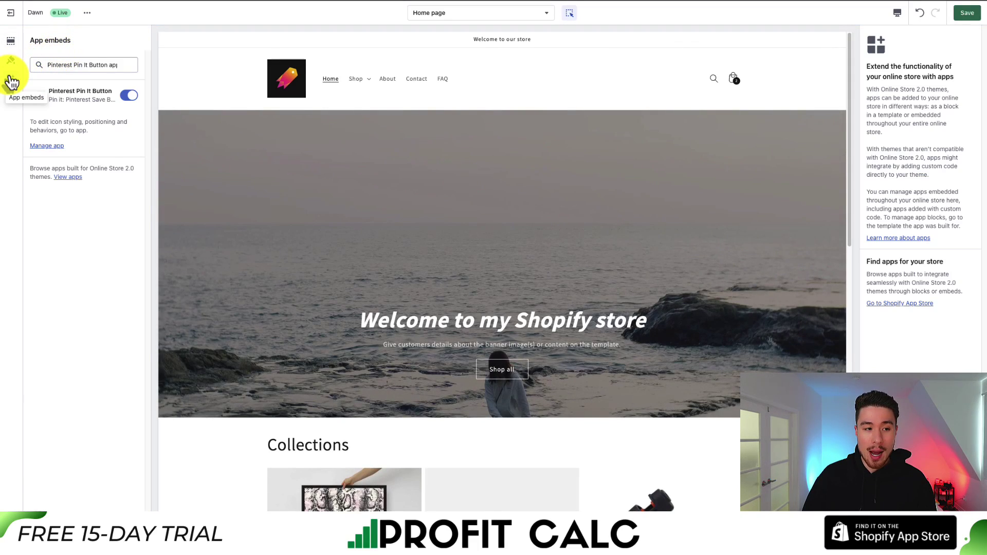
Step: Turn on the Pinterest Pin It Button app embed, save the Dawn theme, and return to the app
drag(45, 65, 144, 74)
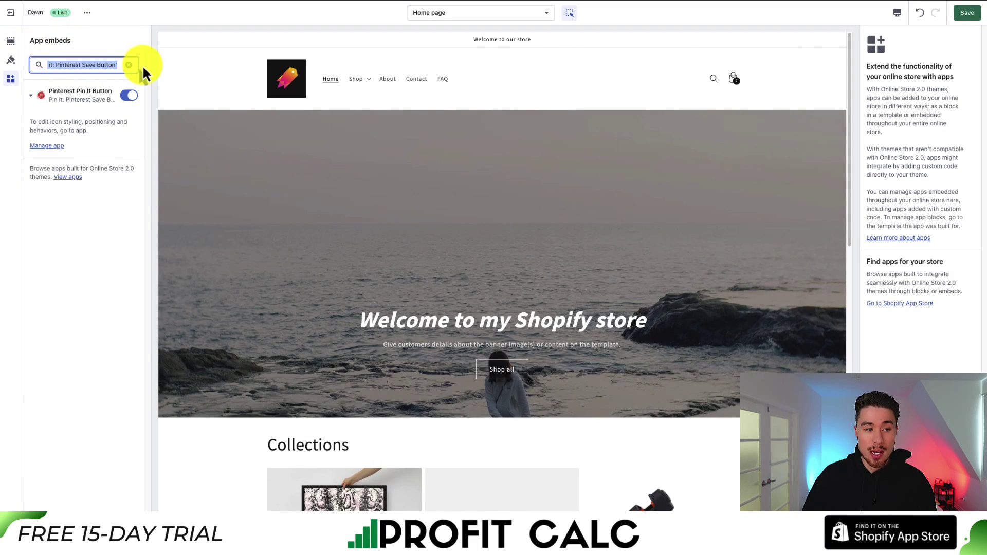
click(128, 96)
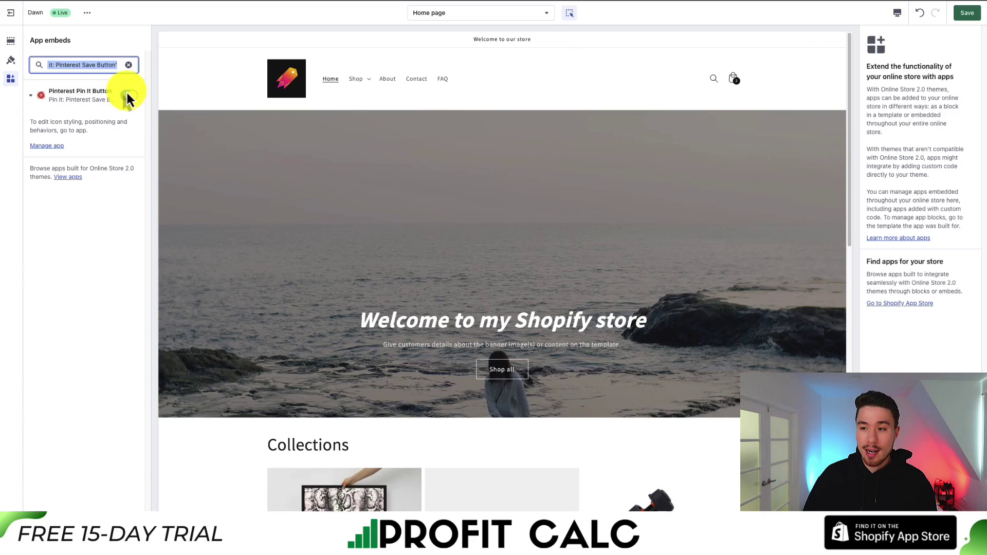
click(966, 12)
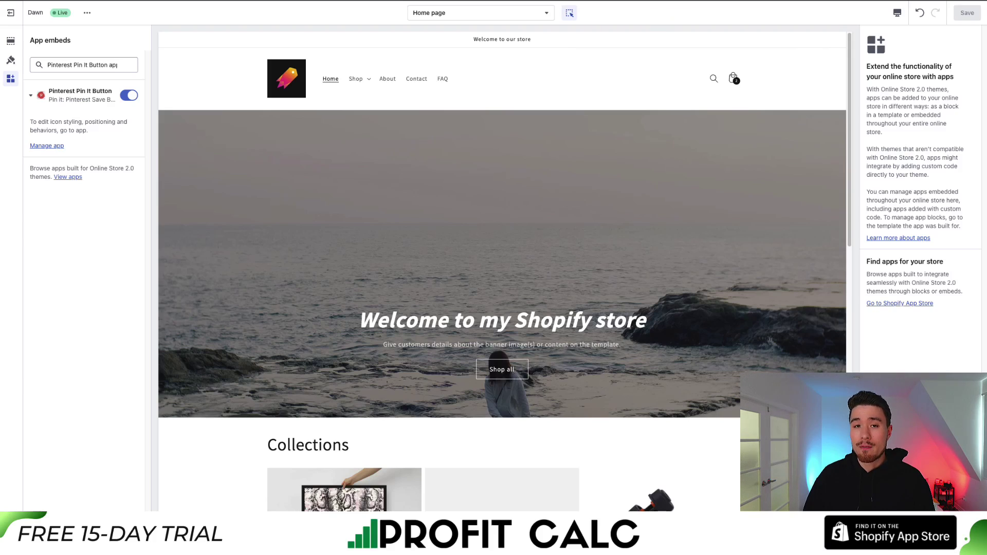
key(ctrl+w)
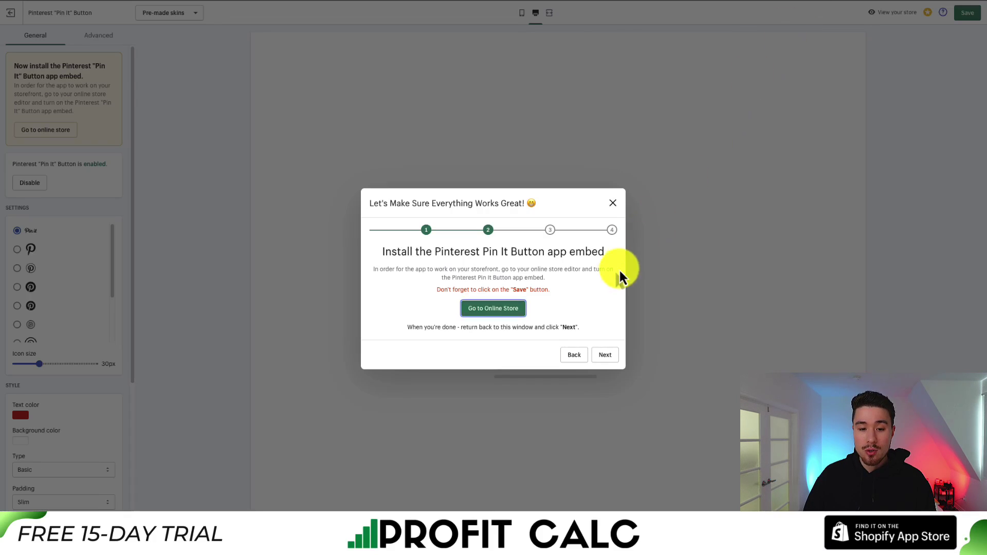
Step: Finish the setup checklist and choose the solid round Pinterest logo icon at 46px
click(604, 354)
click(603, 343)
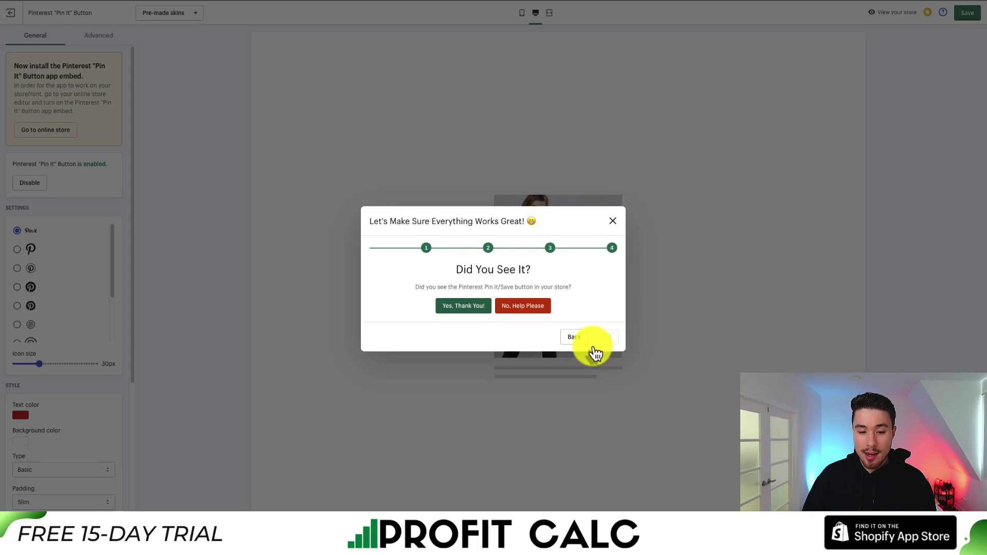
click(612, 221)
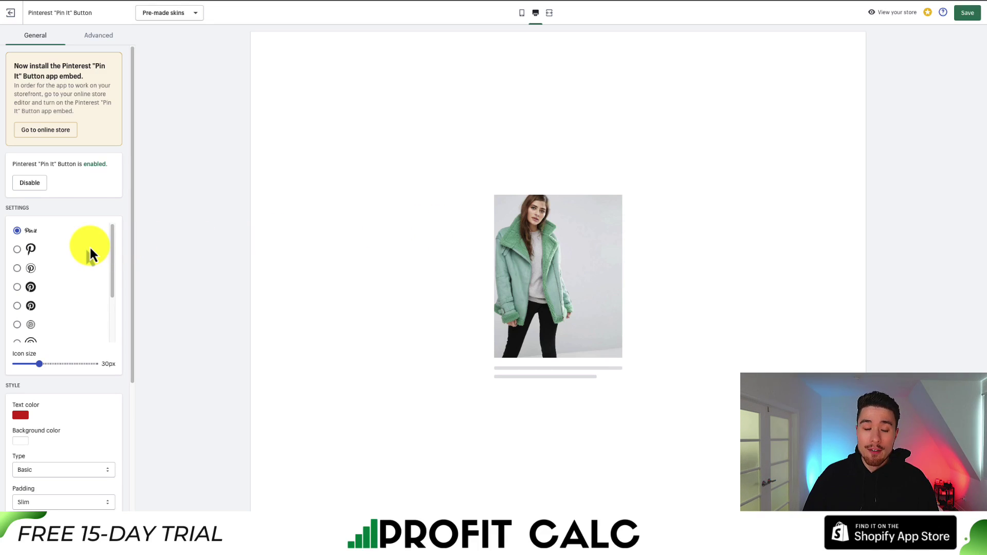
scroll(97, 249, down, 1)
drag(113, 253, 118, 279)
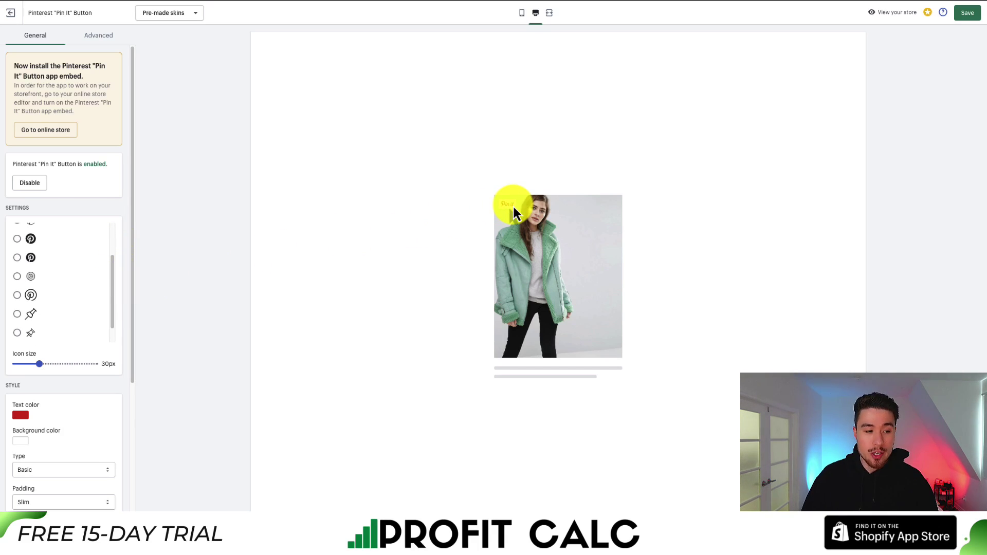
click(19, 288)
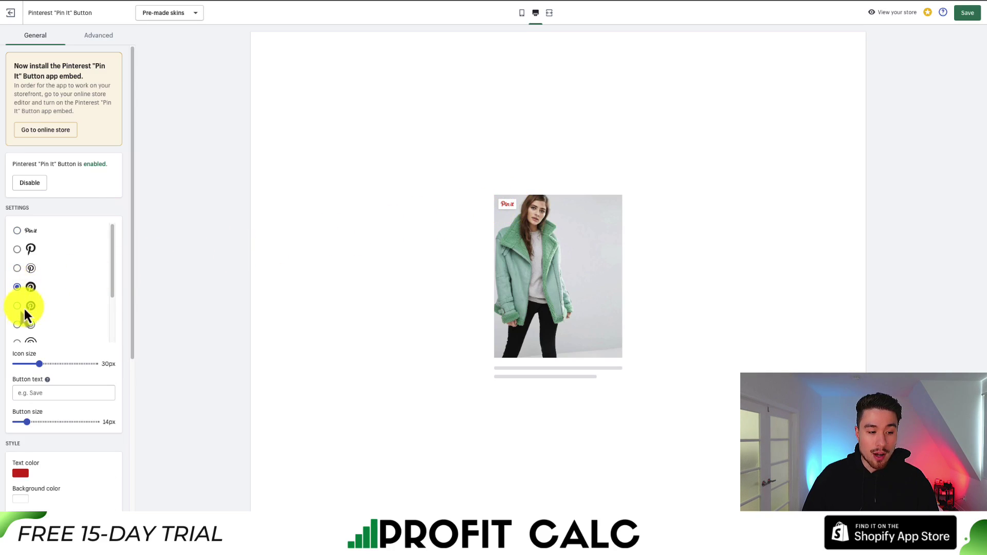
mouse_move(40, 364)
mouse_down()
mouse_move(52, 364)
mouse_move(35, 353)
mouse_up()
Step: Set the Pin it button label to 'Save'
scroll(50, 390, down, 2)
click(46, 327)
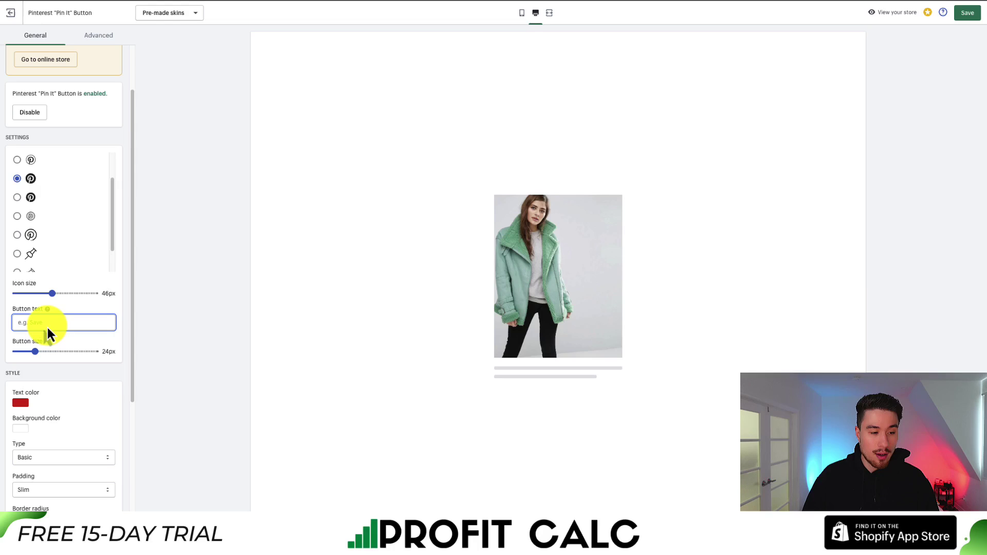
text(Save)
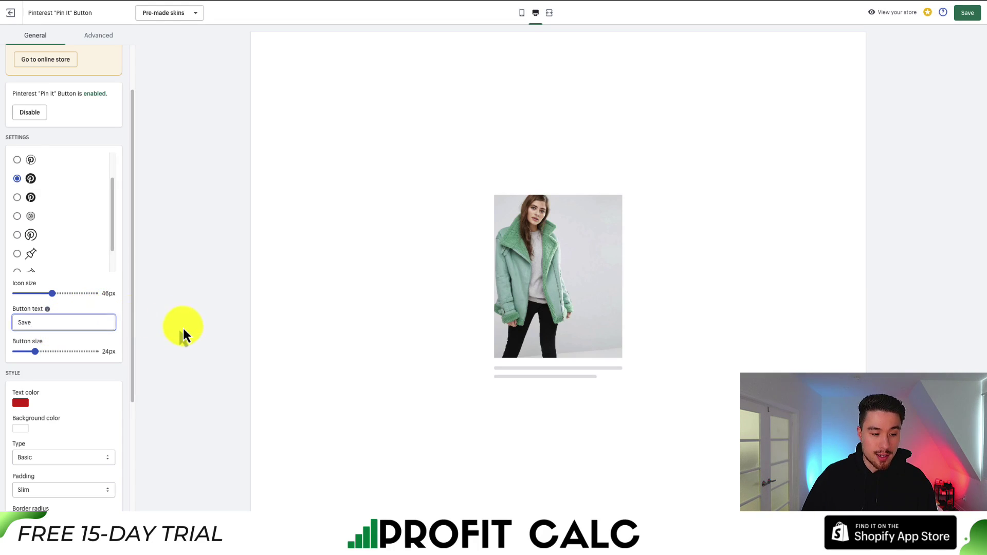
click(183, 333)
Step: Shrink the icon size to 26px, set button size to 16px, and preview on mobile
scroll(23, 155, down, 5)
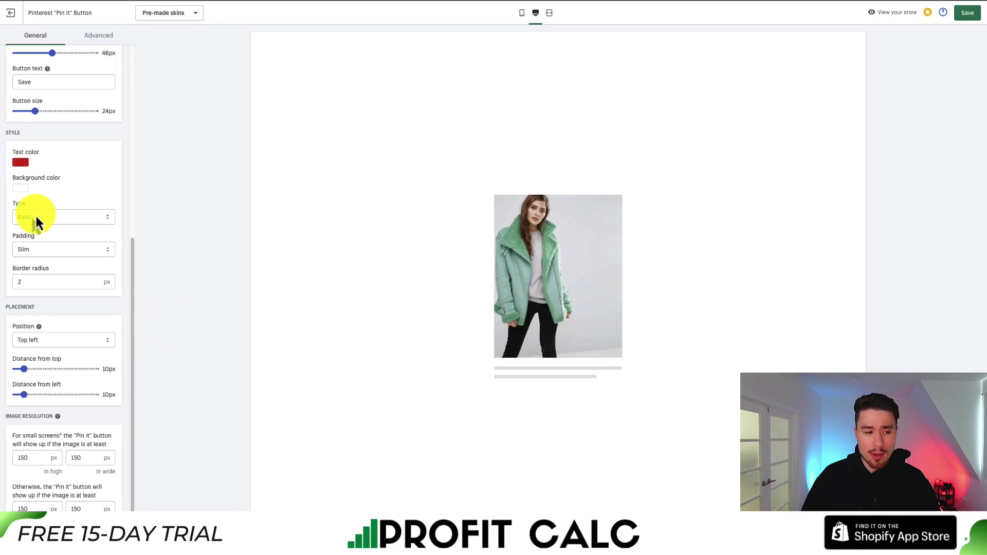
scroll(37, 222, down, 1)
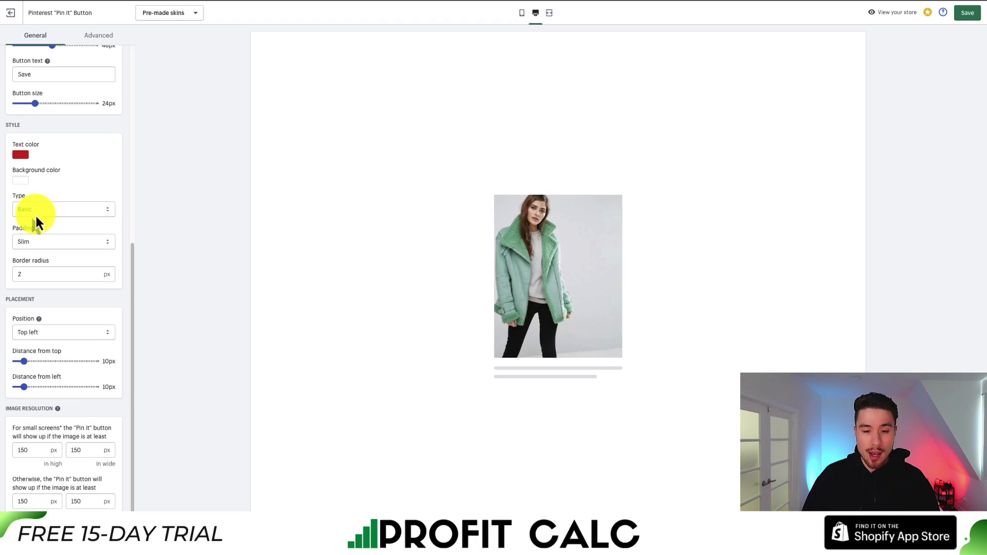
scroll(36, 221, up, 5)
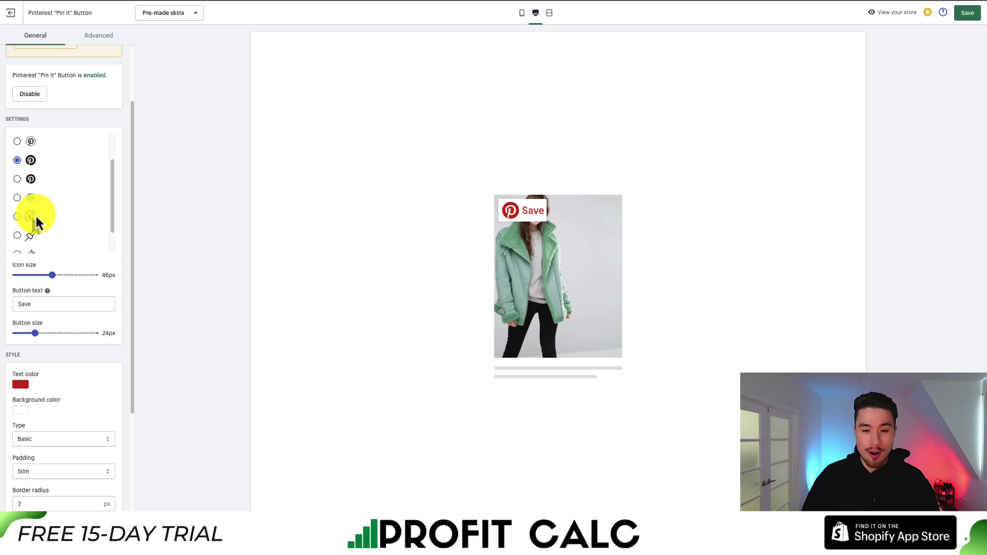
drag(52, 276, 36, 275)
drag(35, 333, 29, 333)
scroll(116, 359, down, 5)
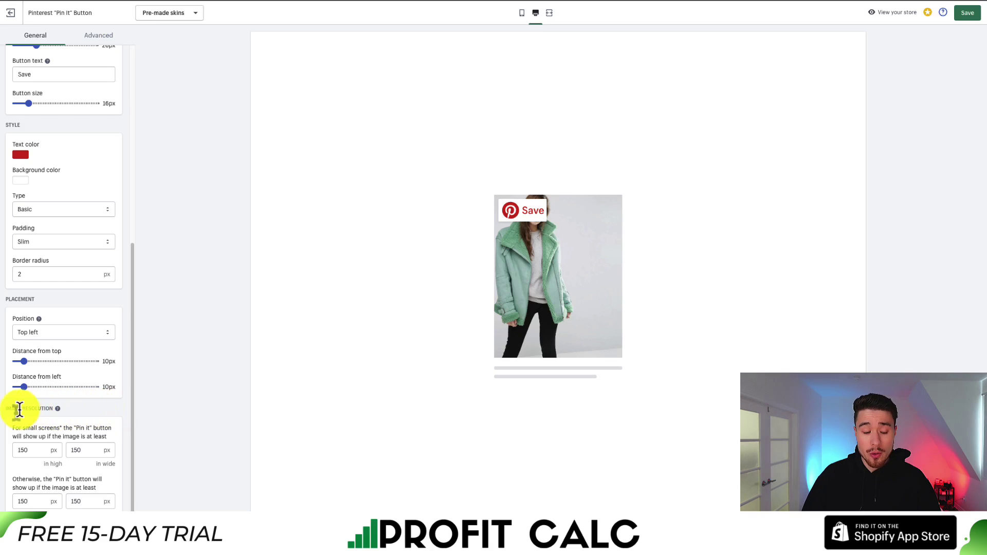
drag(19, 409, 56, 409)
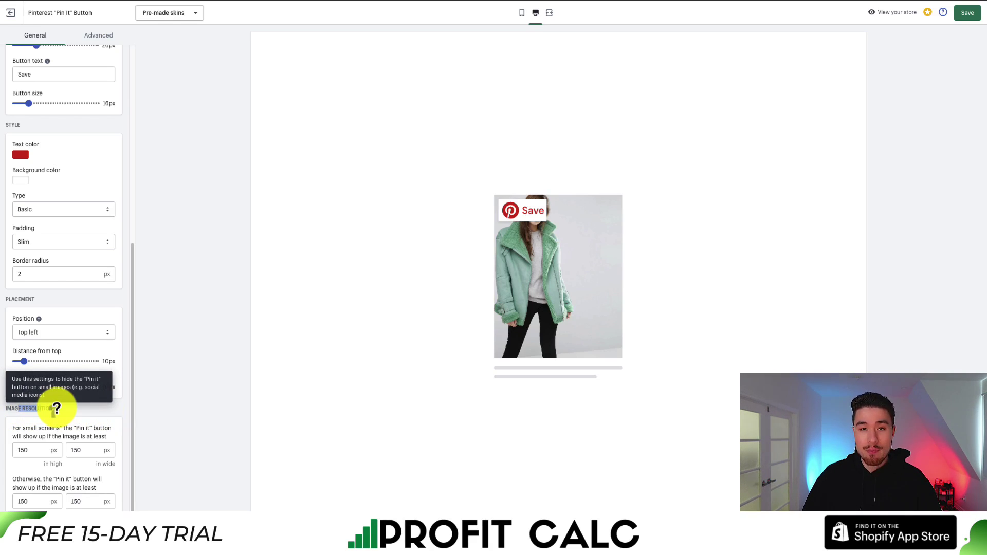
click(266, 290)
click(521, 14)
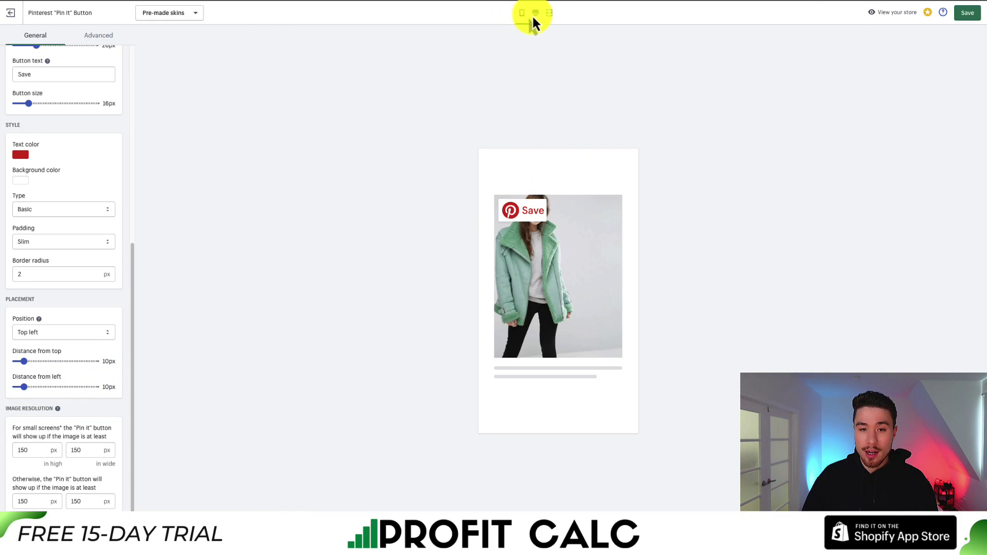
Step: Return the preview to desktop, save the Pin it button settings, and view the live store
click(534, 14)
click(966, 12)
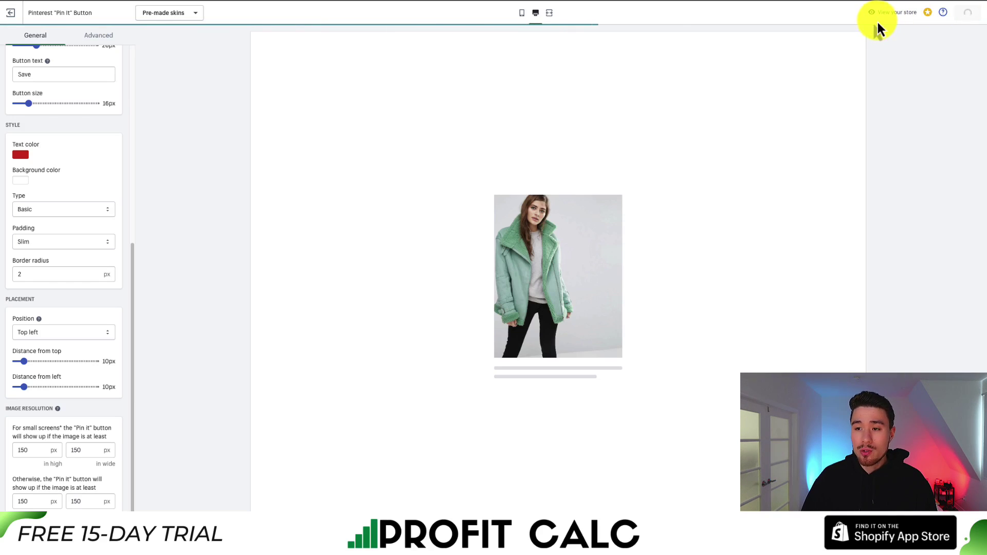
click(879, 19)
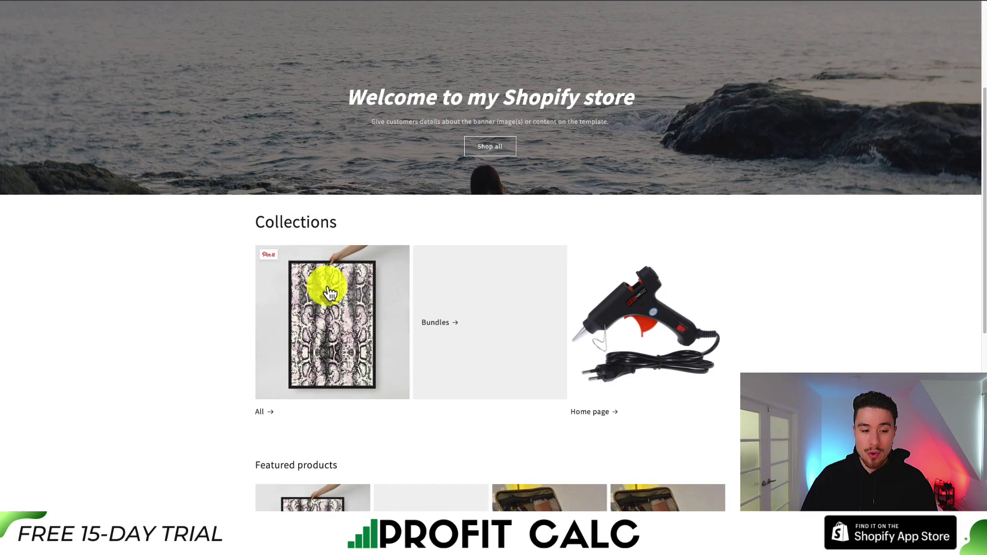
Step: Test the button on the Framed canvas product by saving its image to a Pinterest board
click(368, 293)
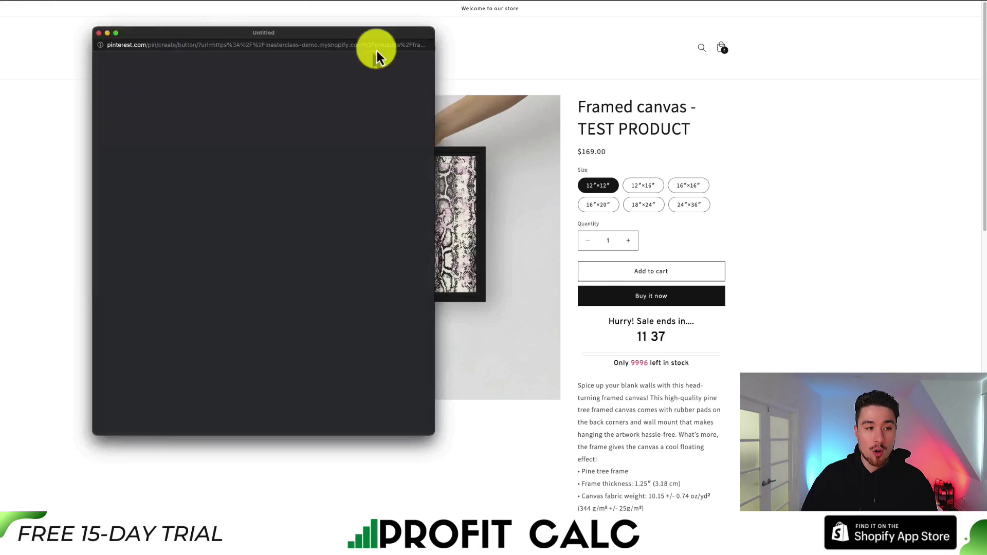
drag(374, 49, 474, 53)
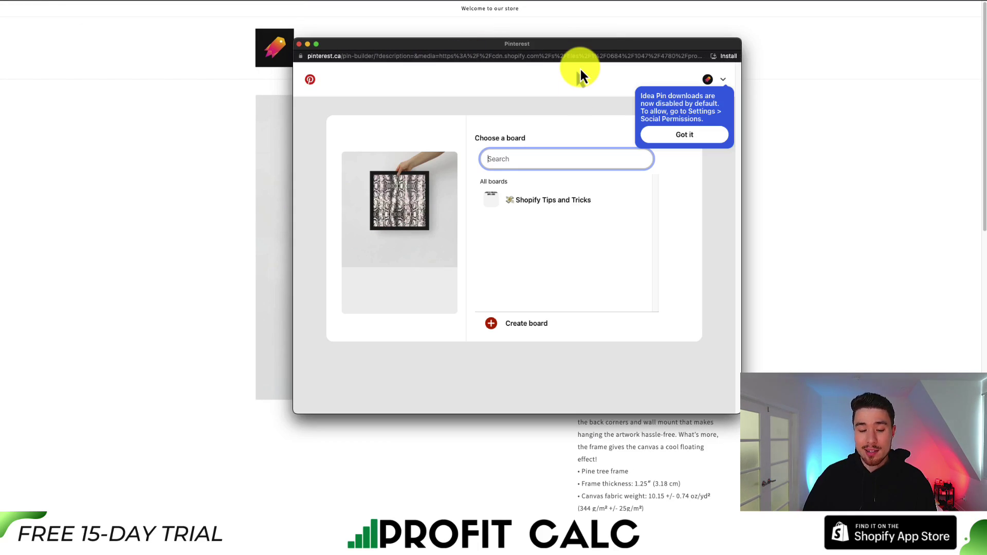
click(581, 68)
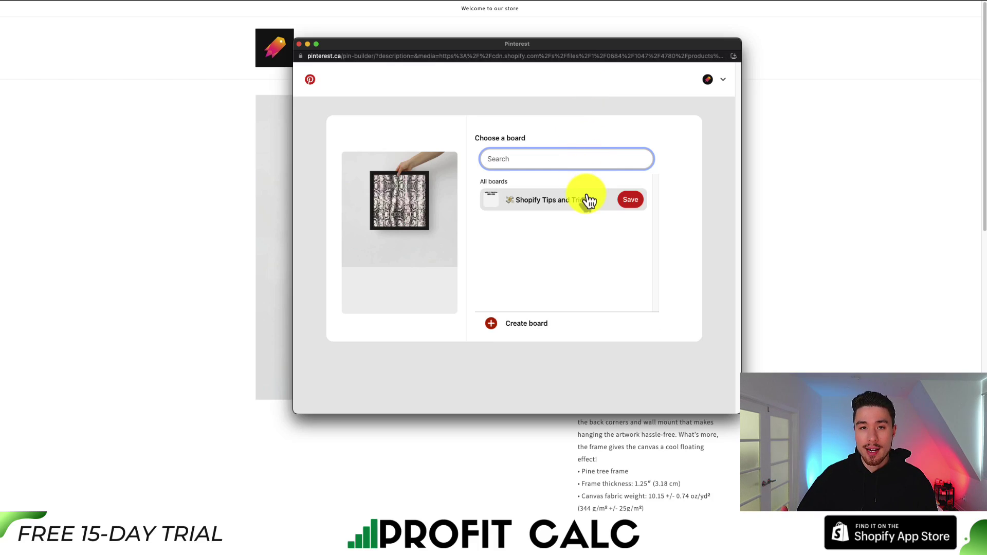
click(587, 198)
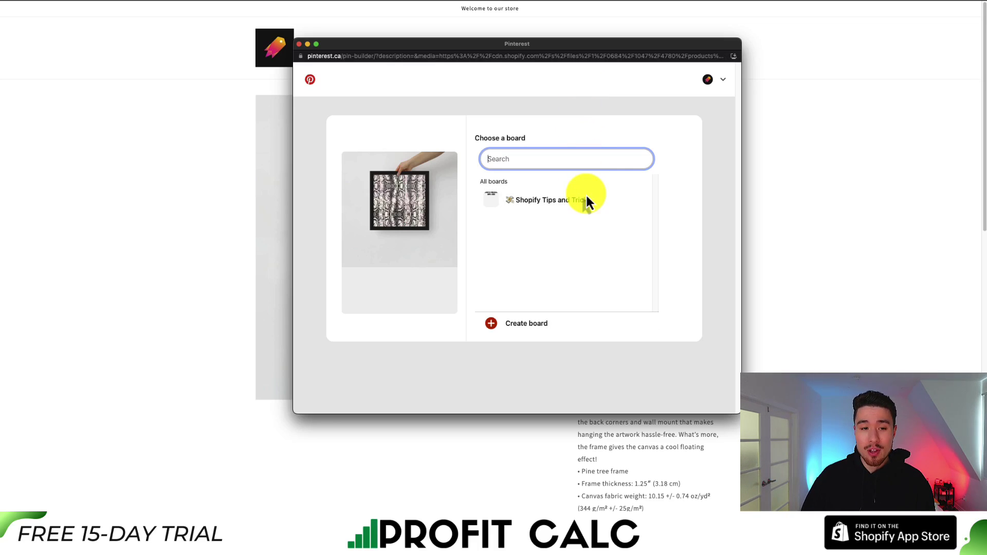
click(298, 44)
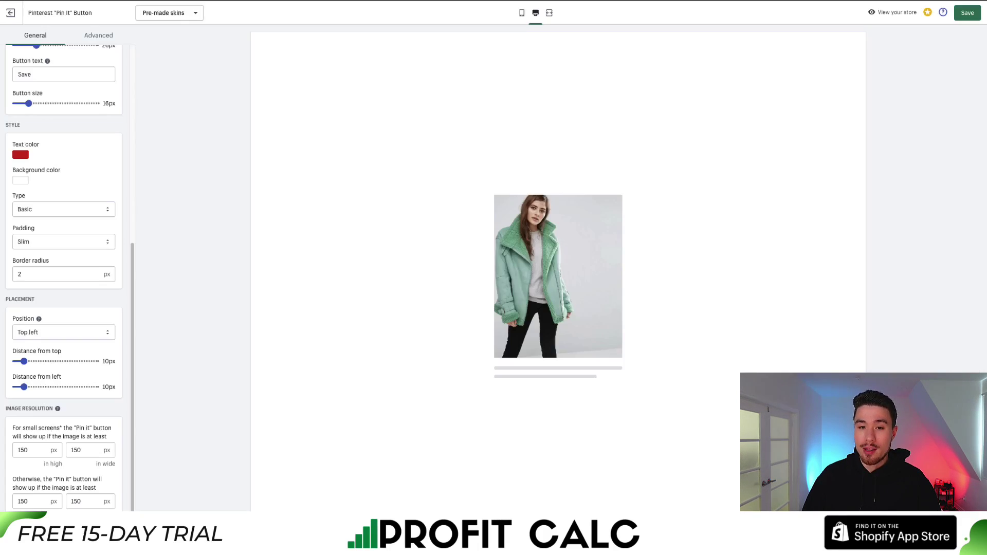
Step: Set the button position to Top right, save, and check it on the product image
click(46, 339)
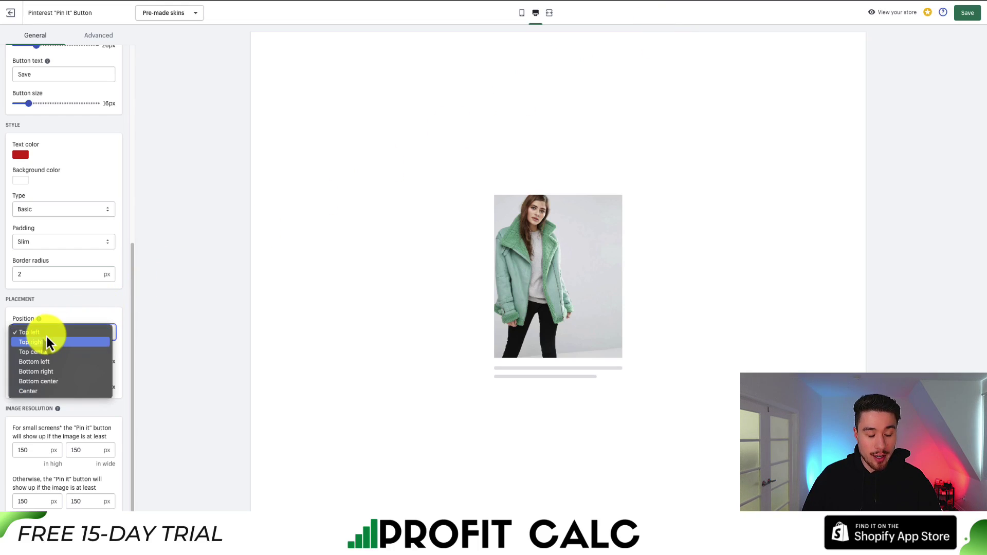
click(50, 342)
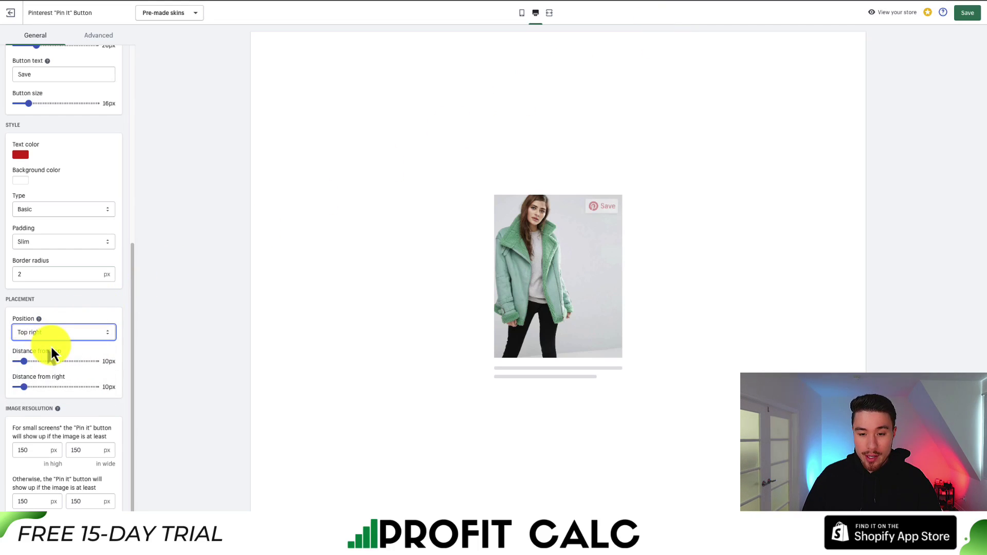
click(959, 14)
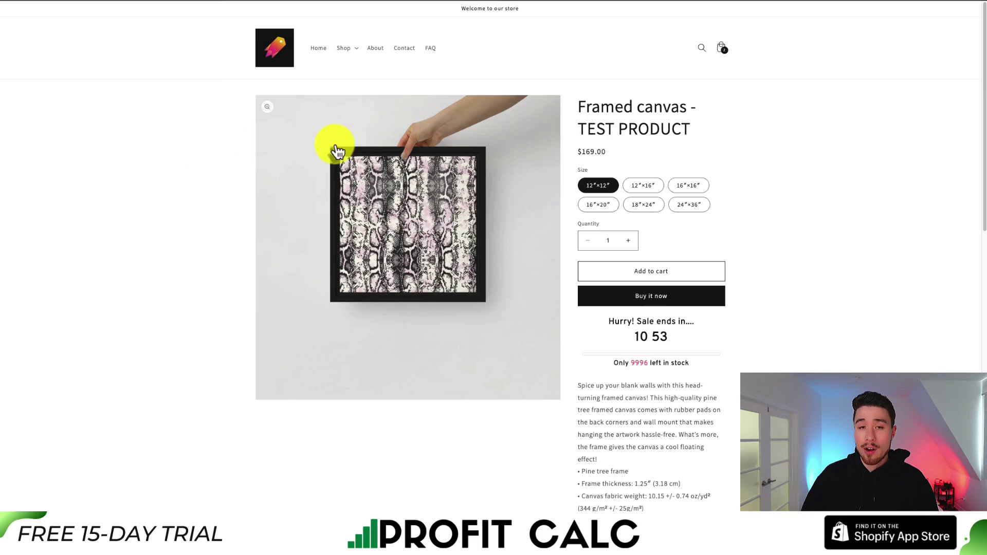
mouse_move(379, 146)
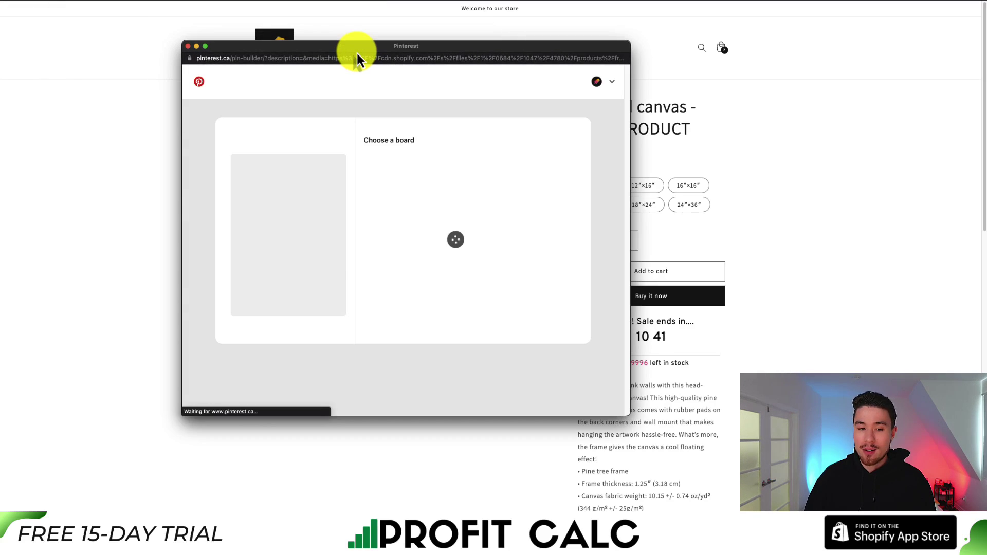
Step: Close the Pinterest pin-builder window
key(super+w)
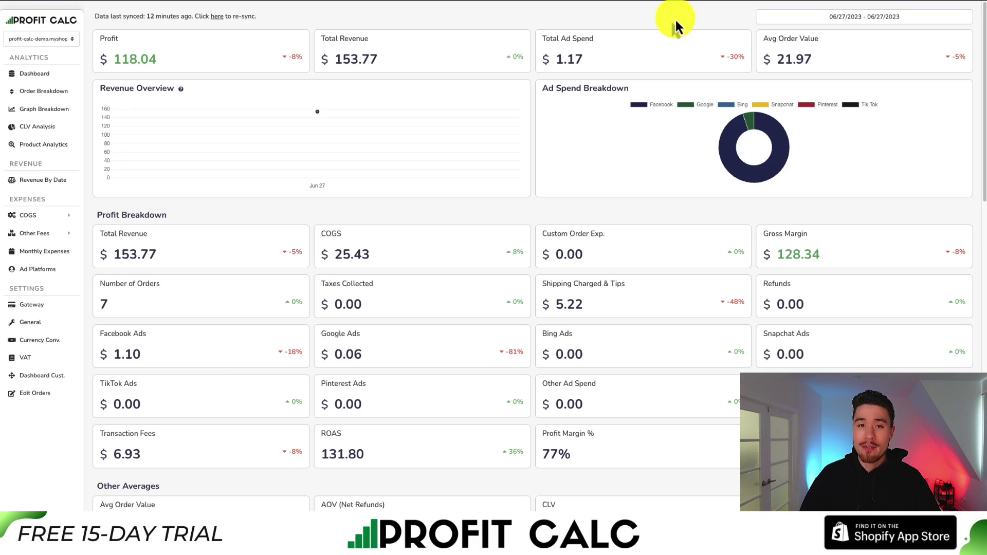
Step: Switch the Profit Calc dashboard to the last 7 days, 06/21/2023–06/27/2023
click(838, 17)
click(938, 65)
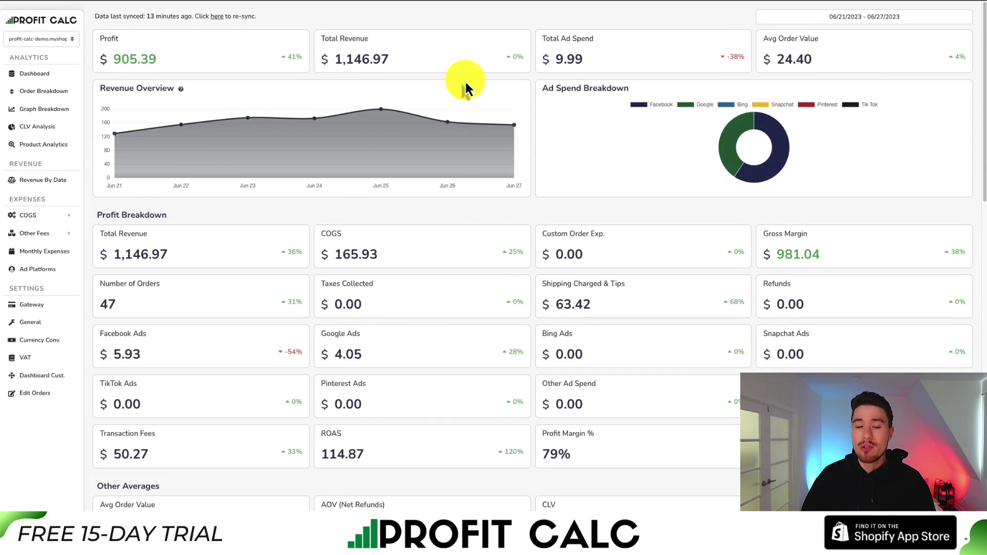
drag(977, 46, 942, 32)
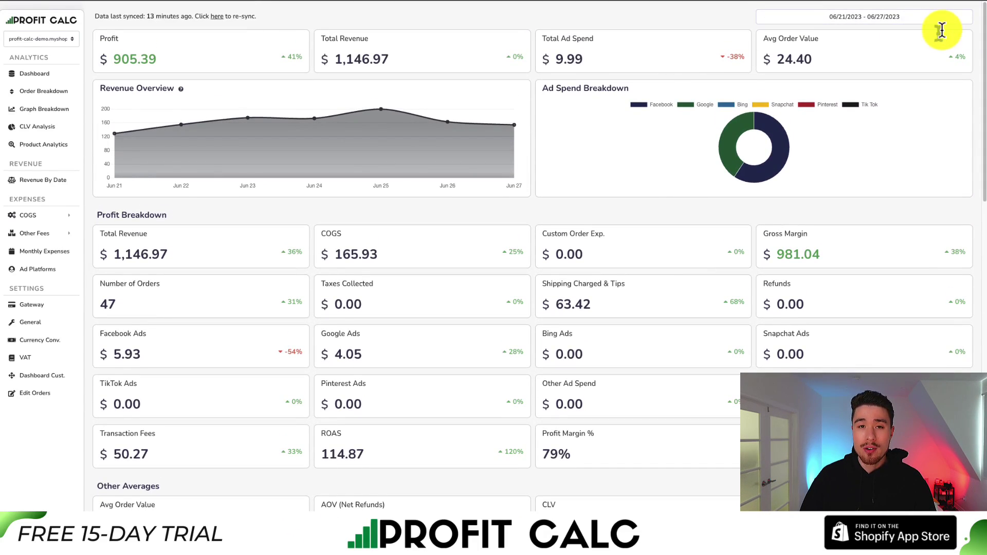
triple_click(23, 20)
click(24, 20)
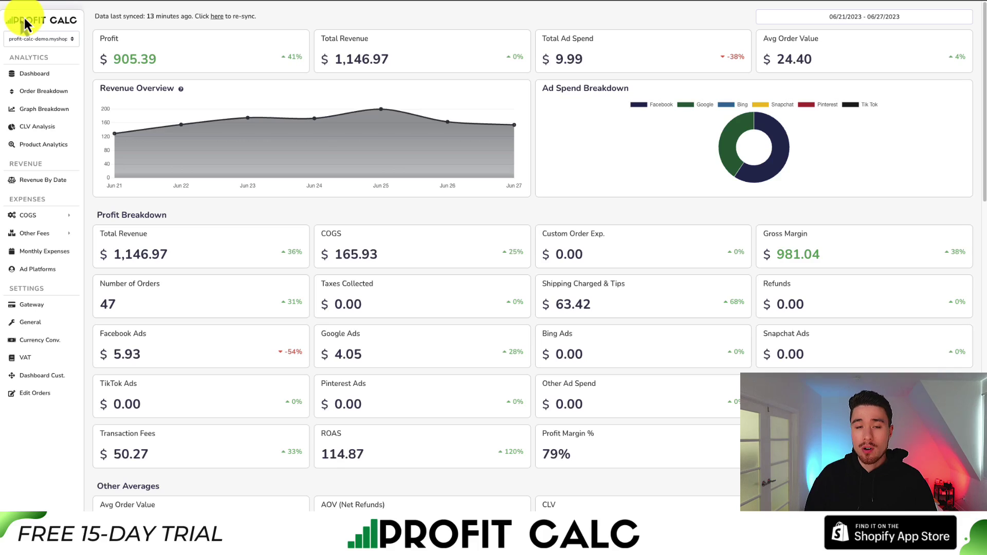